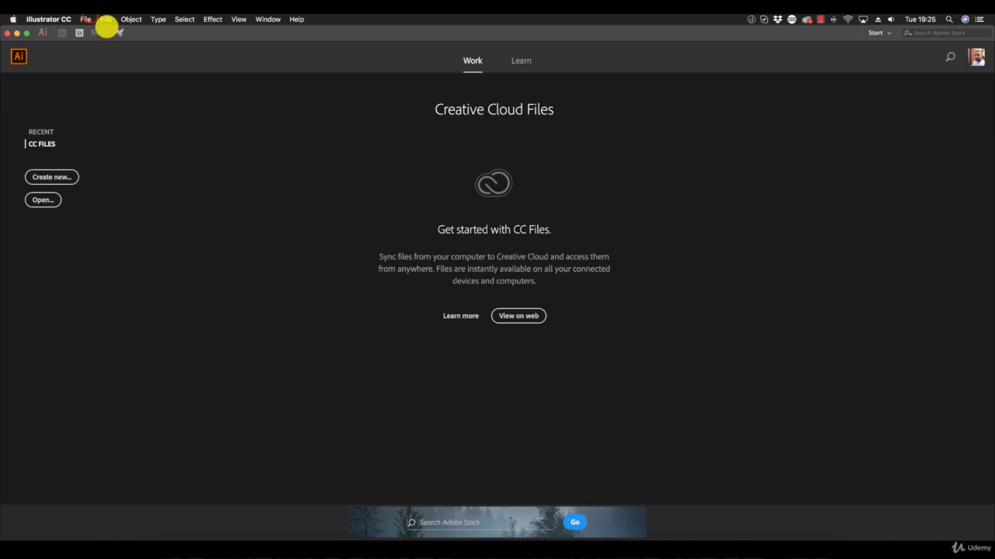
Create a new portrait A4 document, 210 x 297 mm, and hide its artboards.
{"action": "left_click", "coordinate": [89, 21]}
{"action": "left_click", "coordinate": [91, 23]}
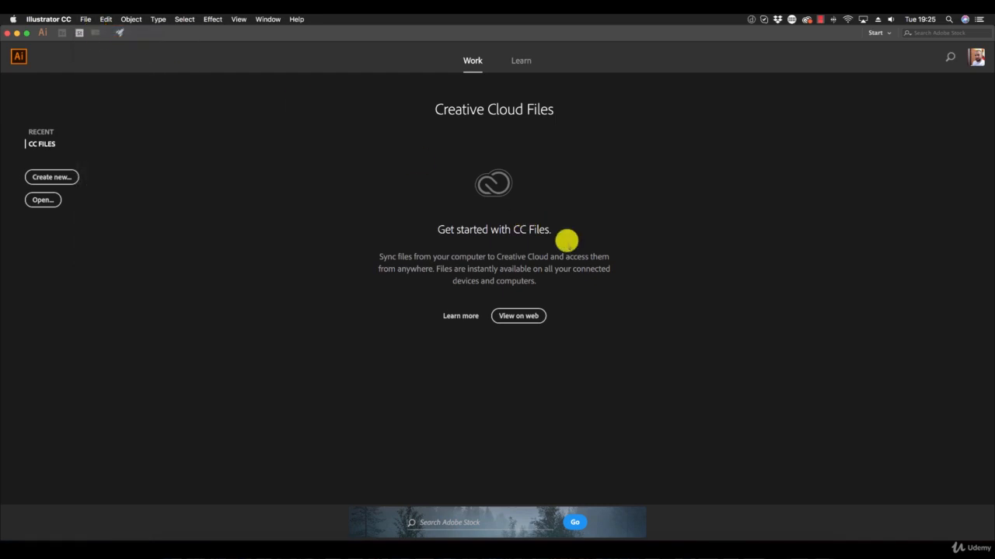
{"action": "key", "text": "super+n"}
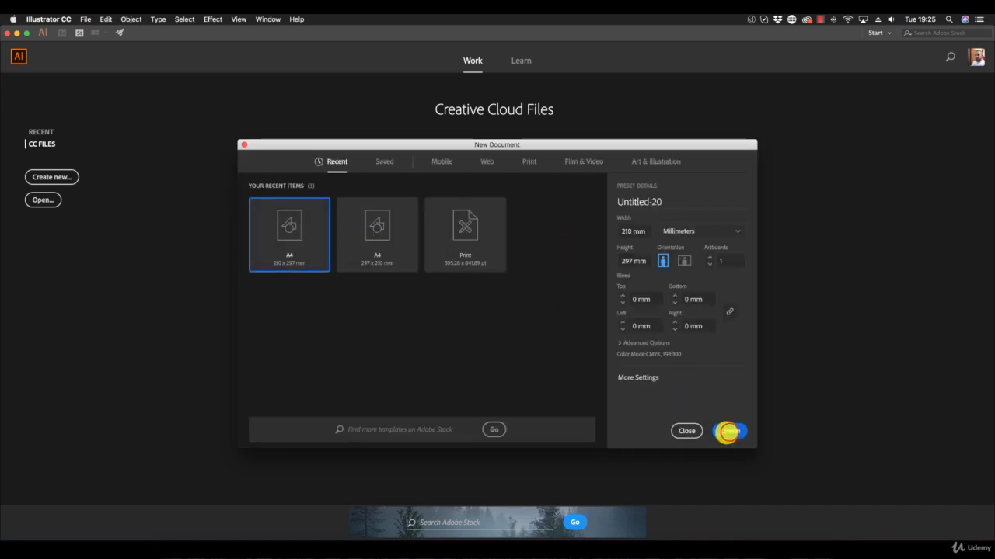
{"action": "left_click", "coordinate": [729, 433]}
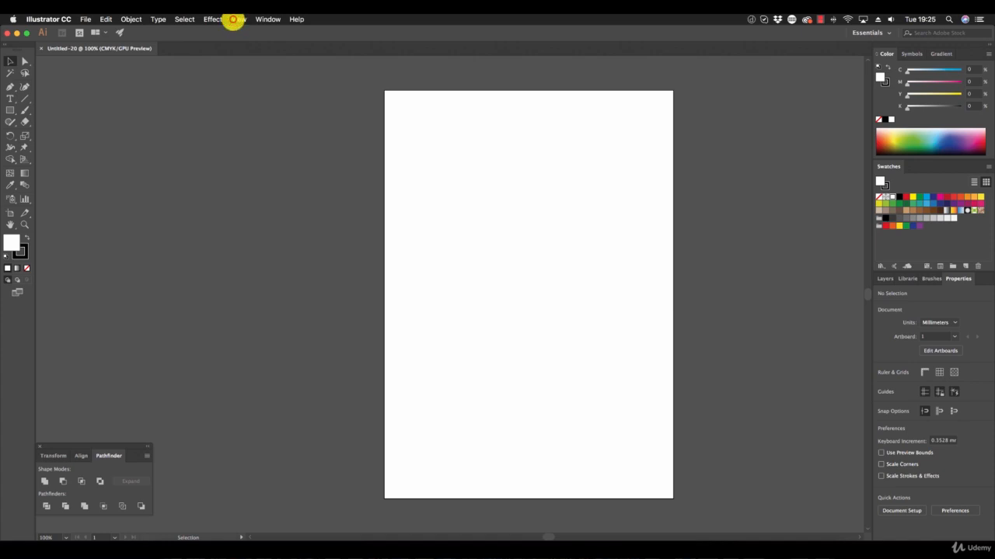
{"action": "left_click", "coordinate": [236, 19]}
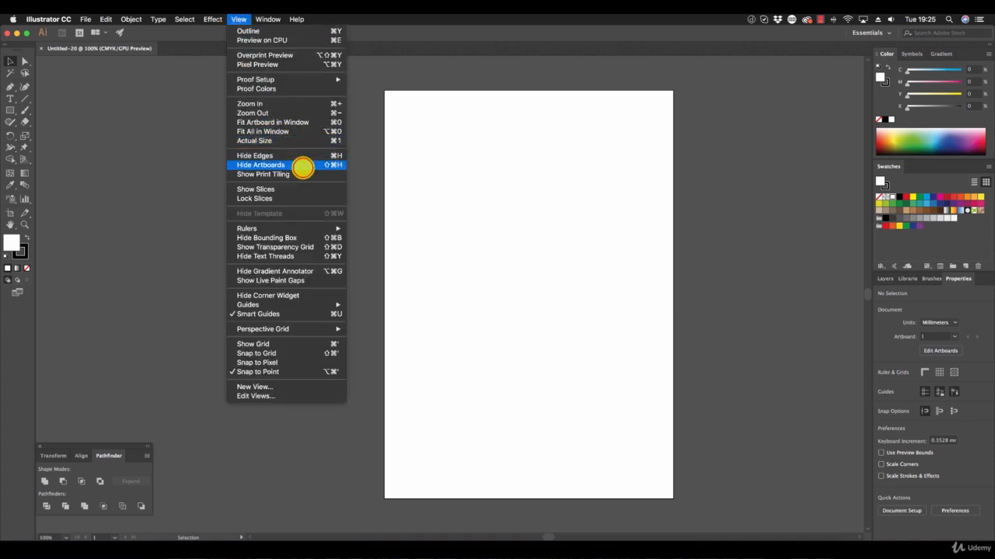
{"action": "left_click", "coordinate": [303, 165]}
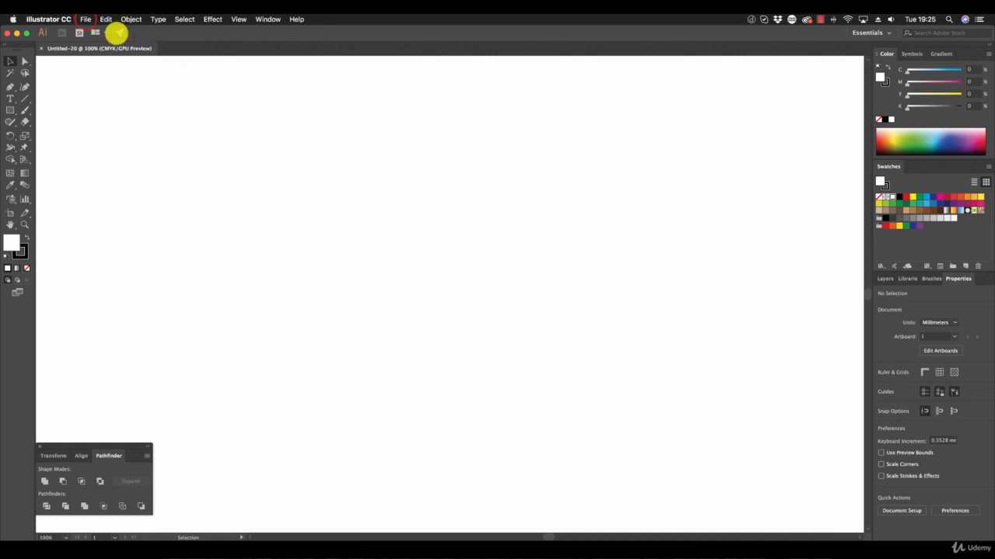
Place the image "Refinement Sketch 3 - Ridez.jpg" from the Desktop as a large linked picture on the canvas.
{"action": "left_click", "coordinate": [85, 20]}
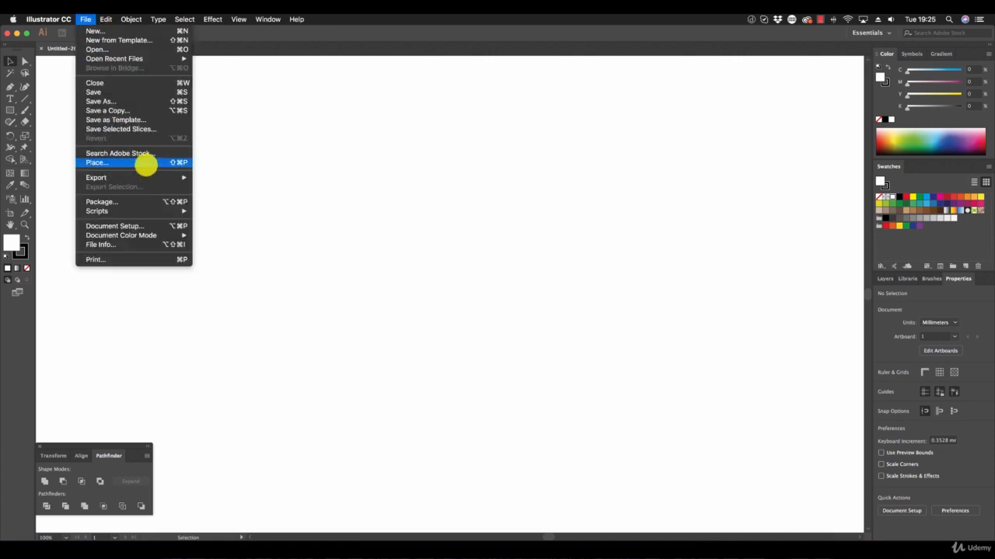
{"action": "left_click", "coordinate": [146, 163]}
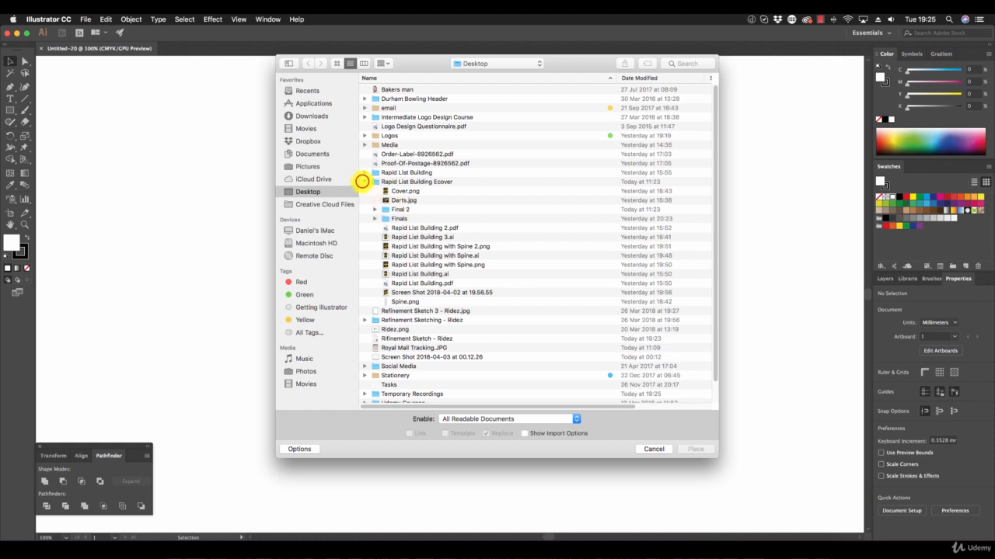
{"action": "left_click", "coordinate": [365, 182]}
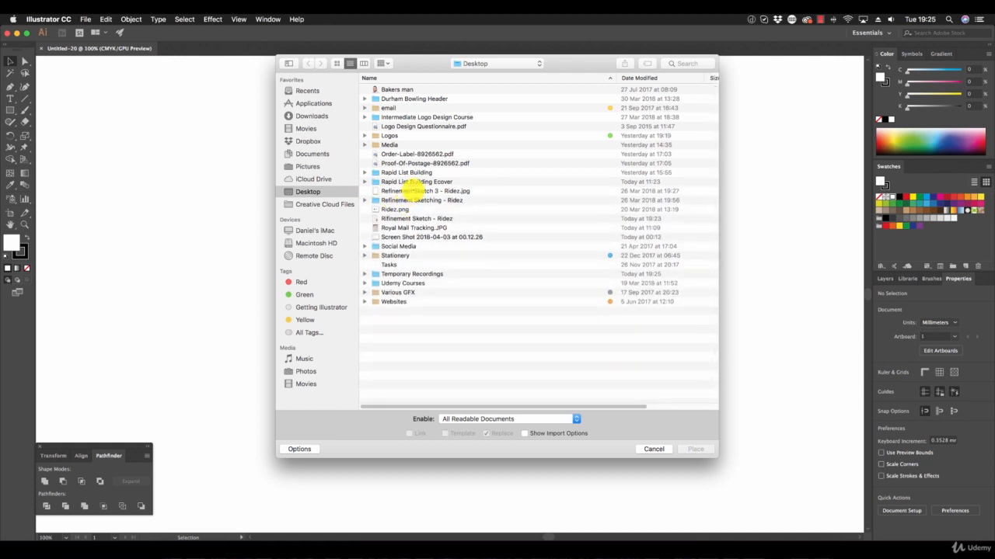
{"action": "left_click", "coordinate": [412, 191]}
{"action": "left_click", "coordinate": [699, 449]}
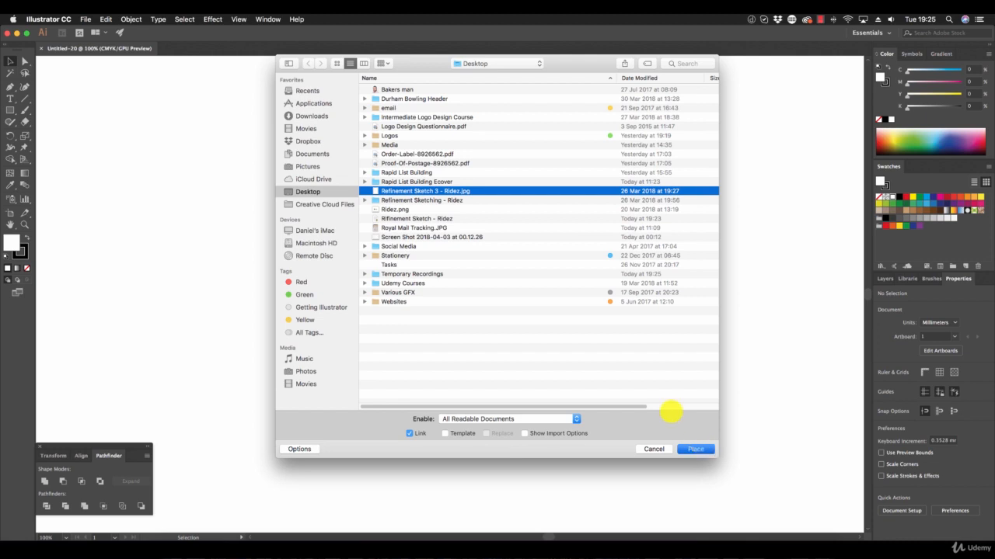
{"action": "left_click_drag", "start_coordinate": [270, 129], "coordinate": [713, 515]}
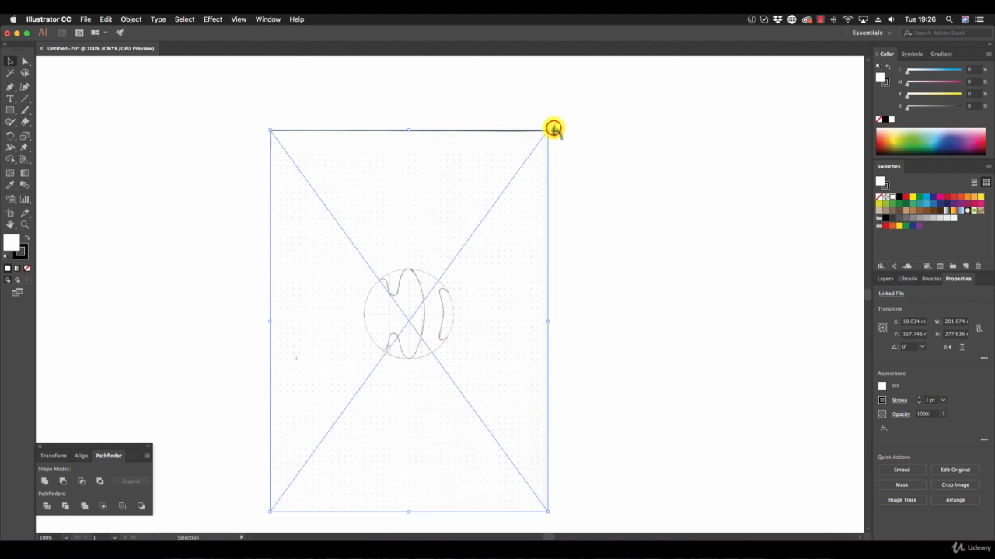
Rotate the placed sketch 90° so the logo stands upright, move it toward the middle of the canvas, and deselect it.
{"action": "left_click_drag", "start_coordinate": [554, 130], "coordinate": [268, 227]}
{"action": "left_click_drag", "start_coordinate": [414, 268], "coordinate": [458, 260]}
{"action": "left_click", "coordinate": [404, 148]}
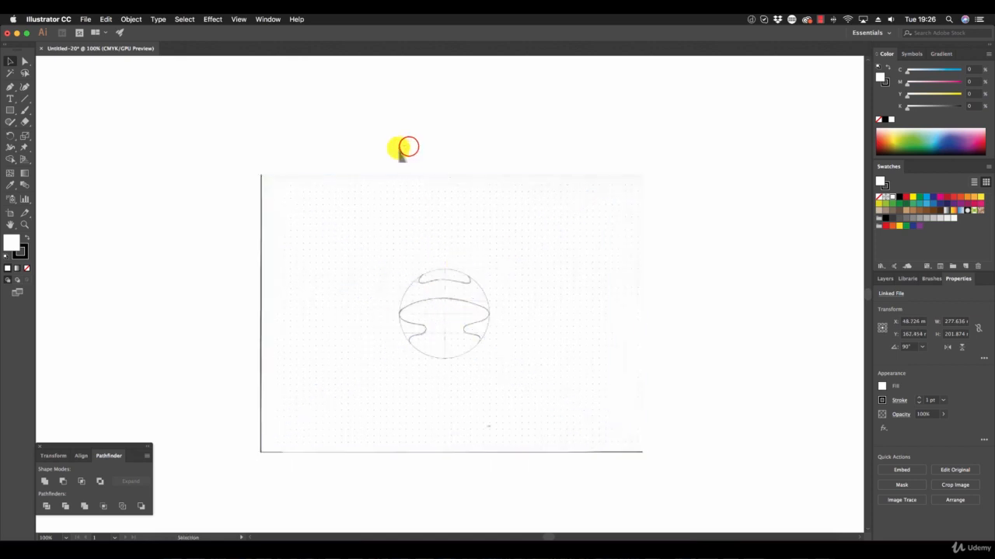
Draw a white rectangle without a stroke, about 89 x 79 mm, covering the circular logo sketch.
{"action": "left_click", "coordinate": [10, 111]}
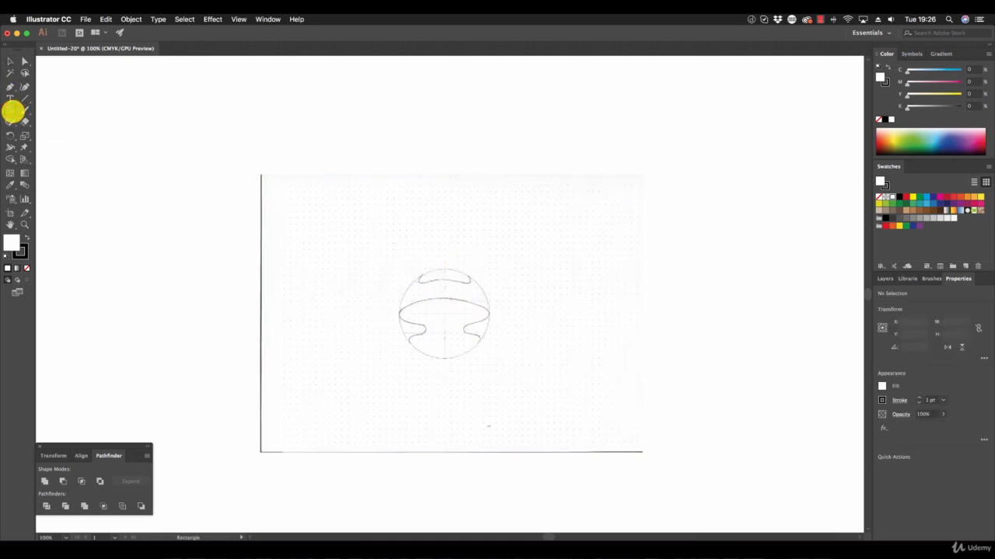
{"action": "left_click", "coordinate": [21, 253]}
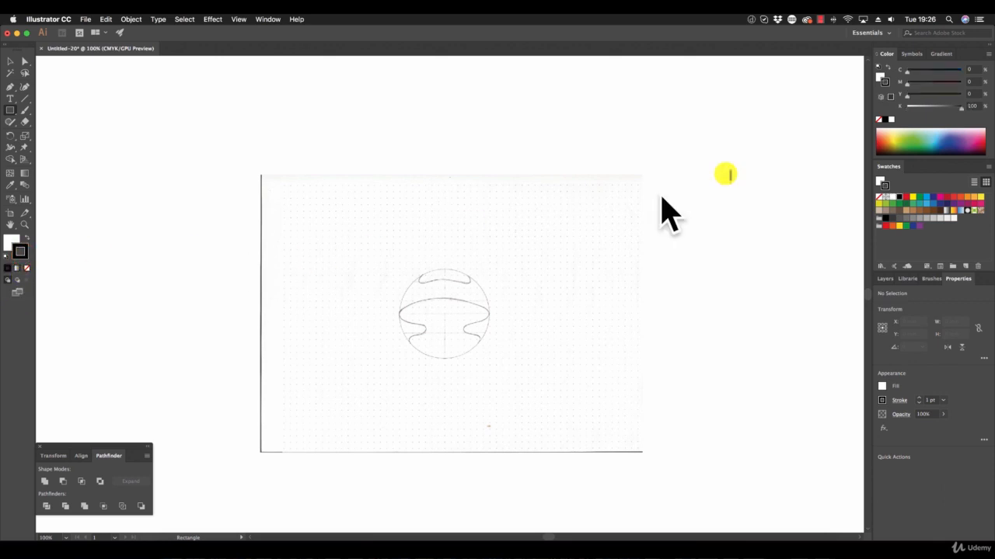
{"action": "left_click", "coordinate": [878, 119]}
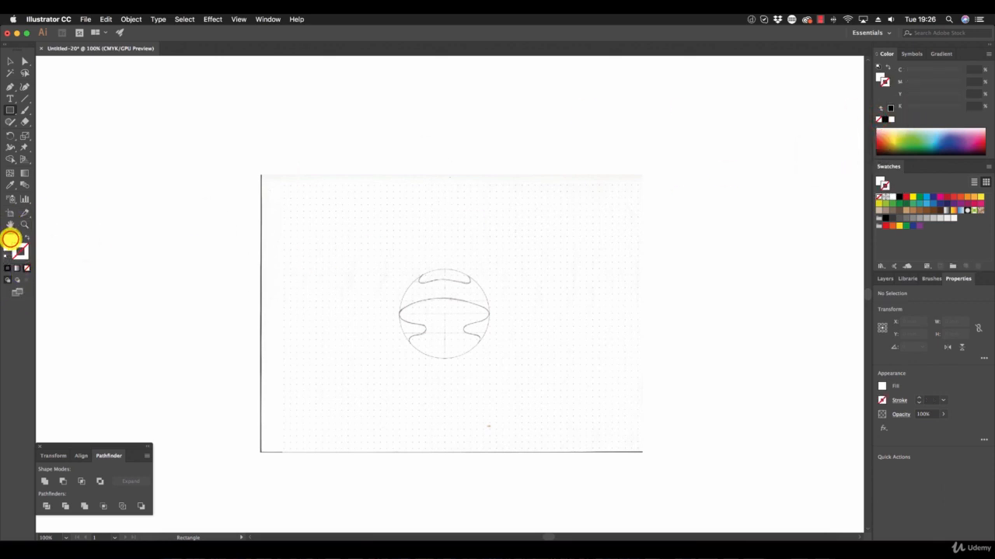
{"action": "left_click", "coordinate": [10, 241]}
{"action": "left_click_drag", "start_coordinate": [384, 262], "coordinate": [506, 368]}
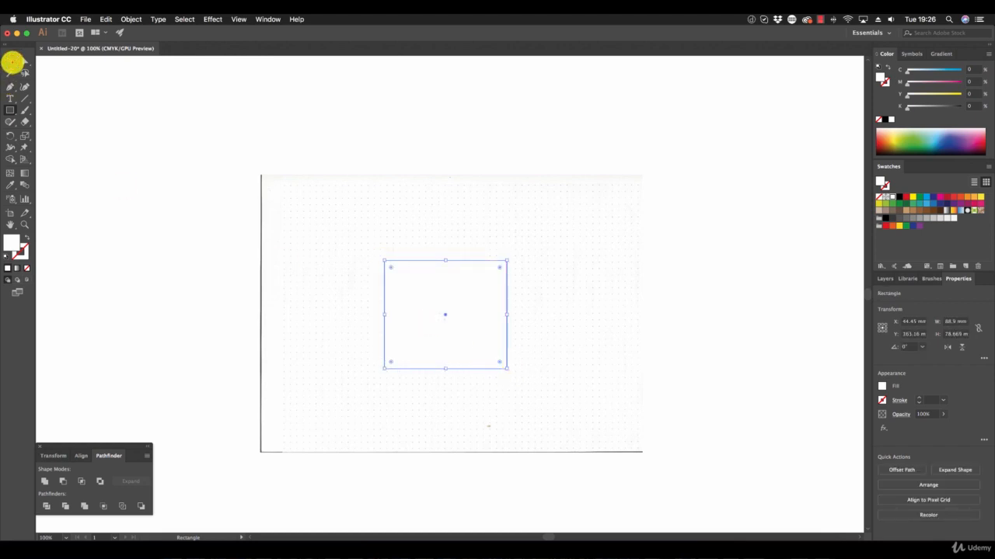
Make a clipping mask from the rectangle and the sketch, and enlarge the clipped sketch to about 156 x 138 mm.
{"action": "left_click", "coordinate": [11, 61]}
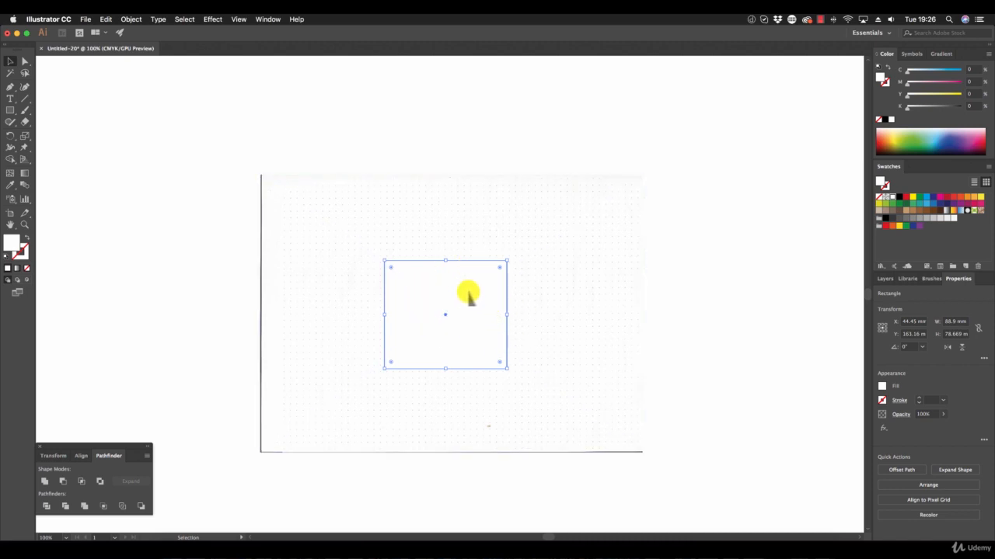
{"action": "left_click", "coordinate": [490, 208], "text": "shift"}
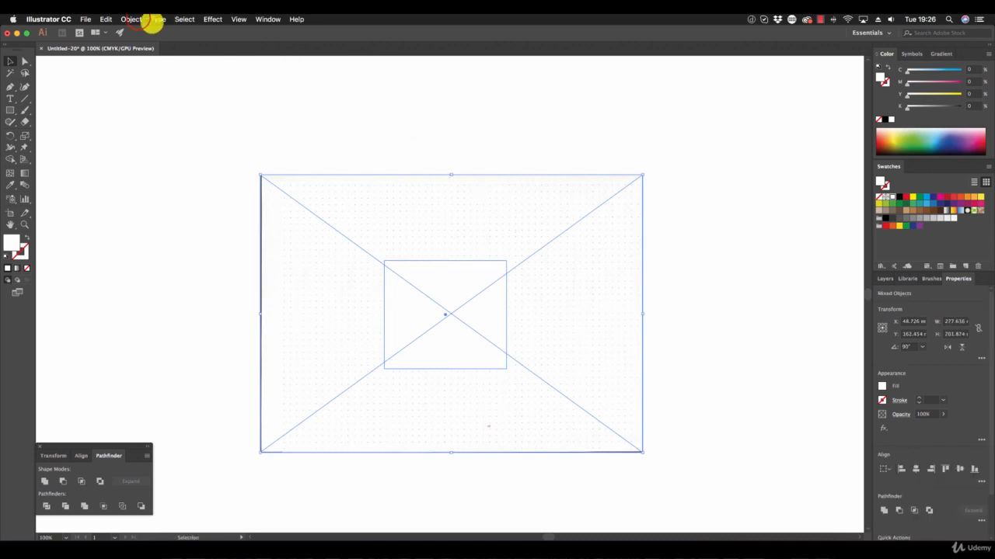
{"action": "left_click", "coordinate": [131, 19]}
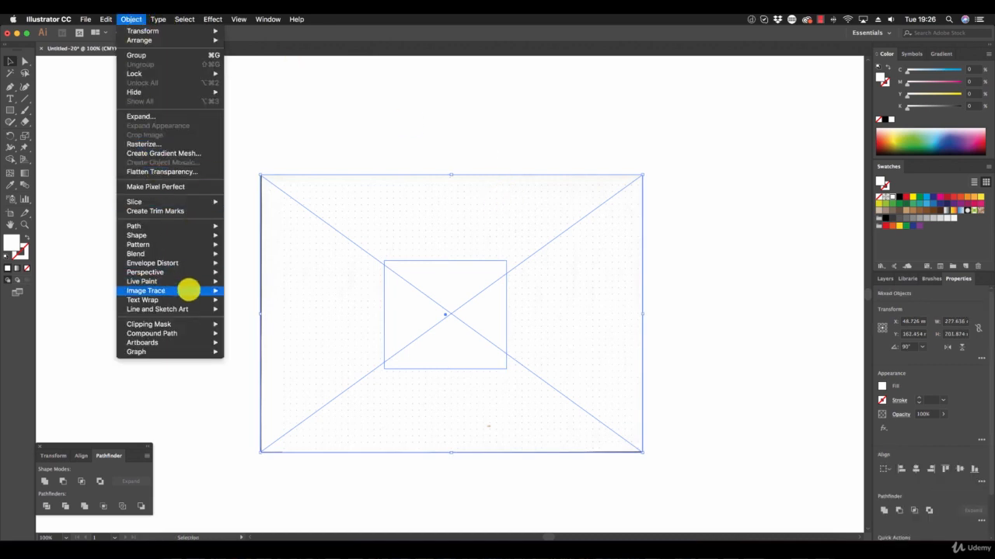
{"action": "mouse_move", "coordinate": [203, 323]}
{"action": "left_click", "coordinate": [234, 325]}
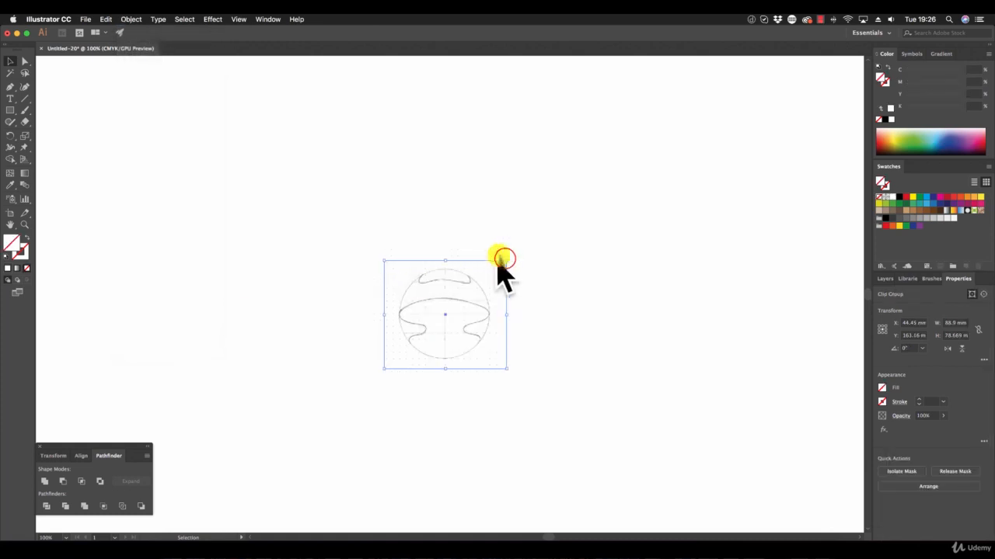
{"action": "left_click_drag", "start_coordinate": [504, 259], "coordinate": [460, 284]}
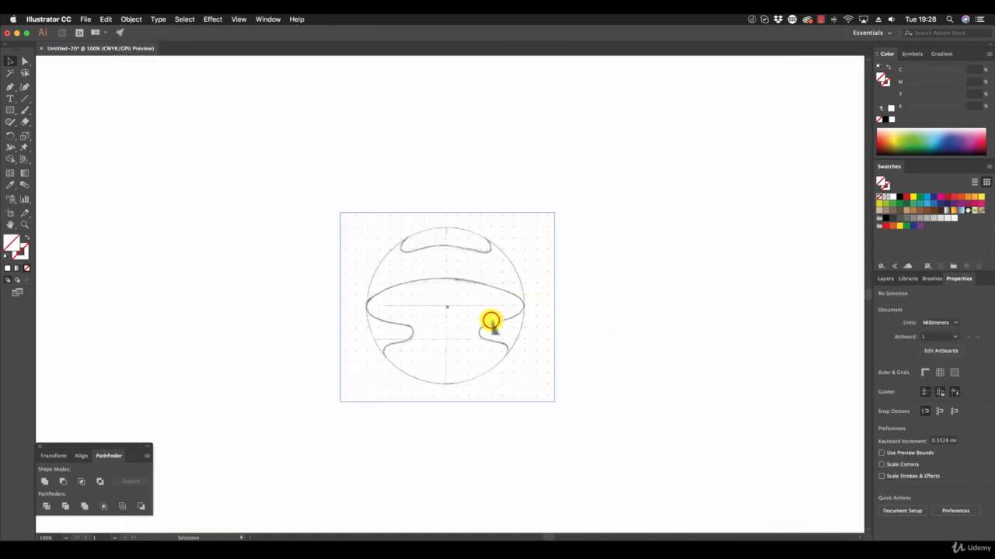
Lock the clipped sketch group inside Layer 1.
{"action": "left_click", "coordinate": [491, 322]}
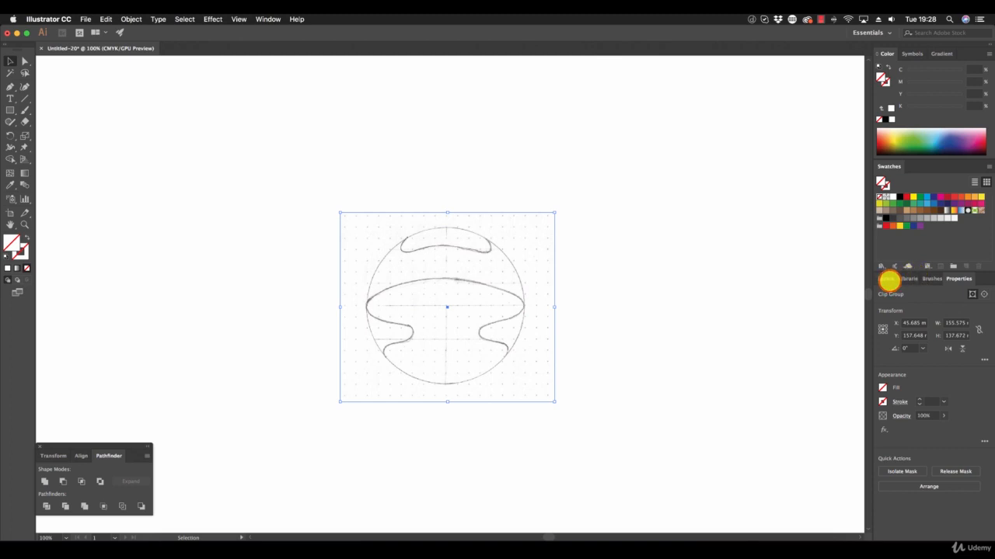
{"action": "left_click", "coordinate": [887, 280]}
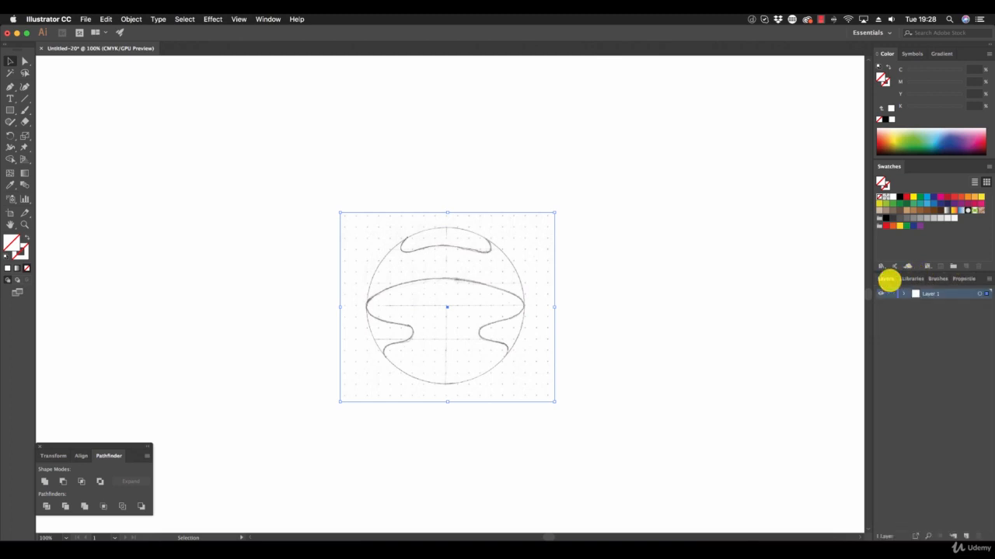
{"action": "left_click", "coordinate": [904, 294]}
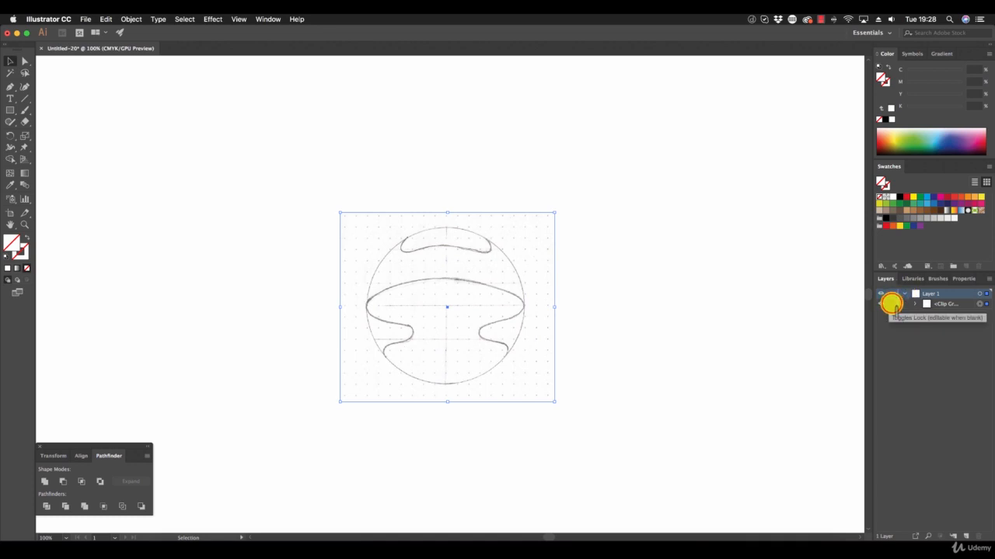
{"action": "left_click", "coordinate": [893, 305]}
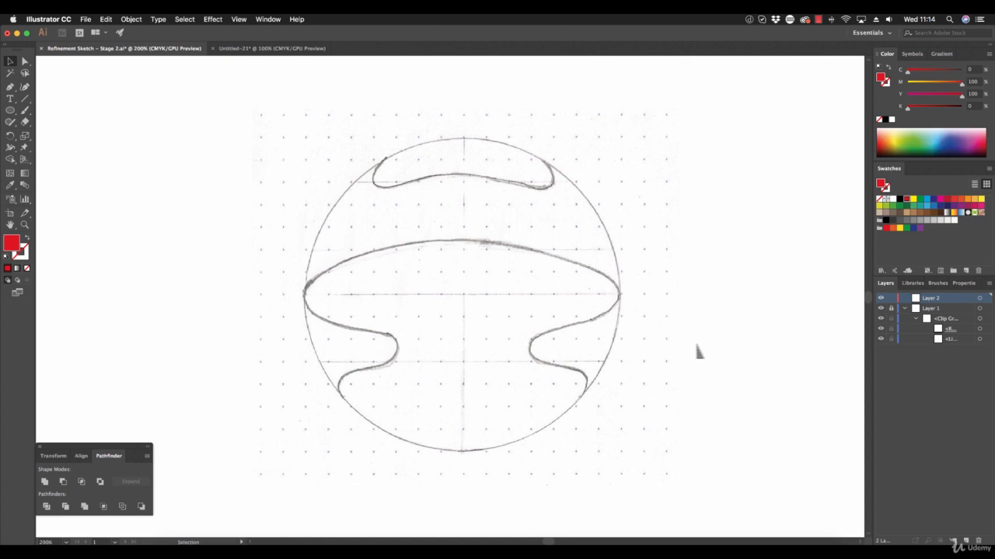
Draw a small red marker circle at the upper shape's bottom centre and copy it to that shape's left curve transition and outer-circle junction.
{"action": "key", "text": "l"}
{"action": "mouse_move", "coordinate": [460, 171]}
{"action": "left_mouse_down"}
{"action": "mouse_move", "coordinate": [472, 179]}
{"action": "mouse_move", "coordinate": [466, 185]}
{"action": "mouse_move", "coordinate": [516, 191]}
{"action": "mouse_move", "coordinate": [467, 182]}
{"action": "left_mouse_up"}
{"action": "left_click", "coordinate": [10, 60]}
{"action": "left_click_drag", "start_coordinate": [468, 183], "coordinate": [403, 188]}
{"action": "left_click_drag", "start_coordinate": [403, 183], "coordinate": [393, 158]}
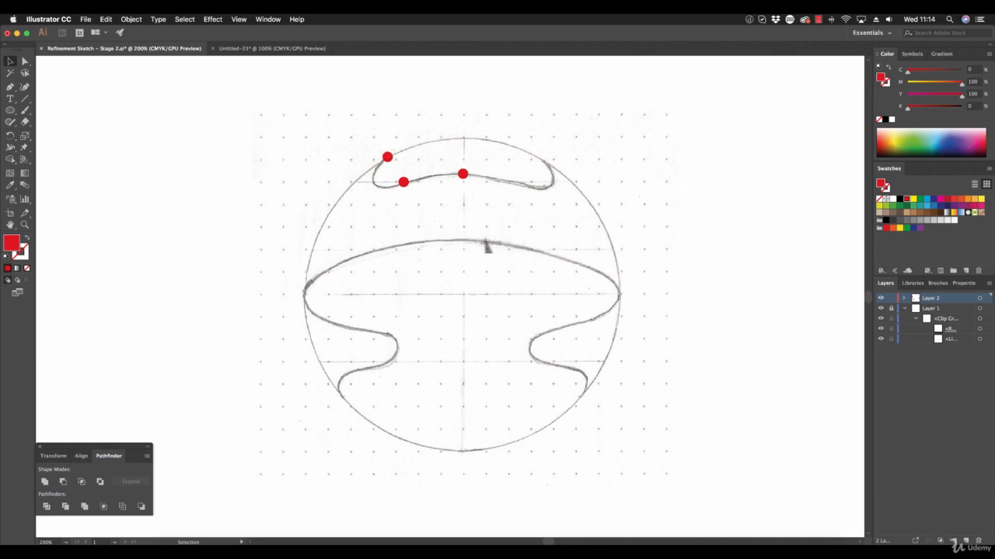
Copy red markers onto the large middle curve at its top centre, its left shoulder, and just above the left notch.
{"action": "left_click_drag", "start_coordinate": [462, 174], "coordinate": [479, 250]}
{"action": "left_click", "coordinate": [697, 317]}
{"action": "left_click_drag", "start_coordinate": [464, 244], "coordinate": [340, 265]}
{"action": "left_click", "coordinate": [195, 233]}
{"action": "left_click_drag", "start_coordinate": [341, 281], "coordinate": [380, 332]}
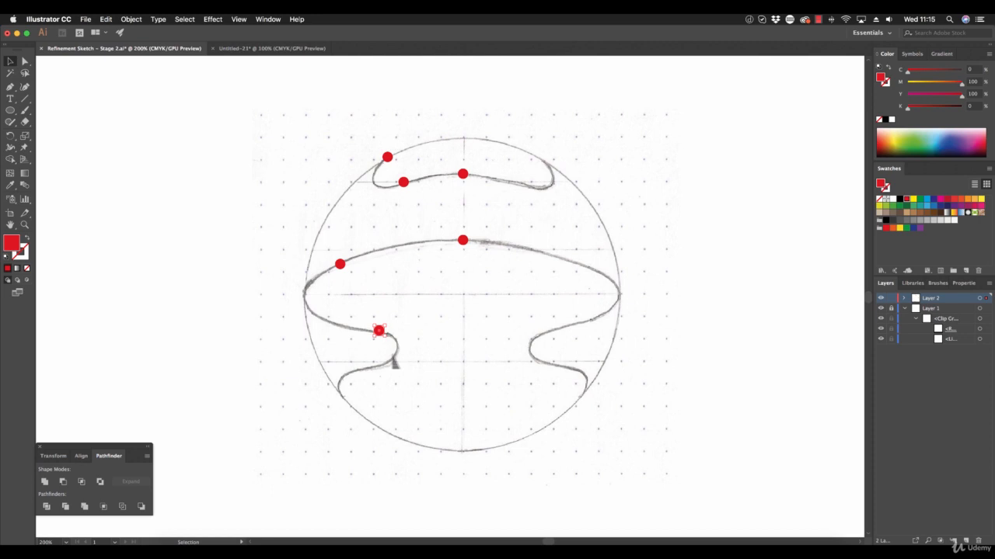
Copy red markers just below the left notch and where the lower-left curve meets the outer circle.
{"action": "left_click", "coordinate": [179, 287]}
{"action": "left_click_drag", "start_coordinate": [378, 331], "coordinate": [363, 378]}
{"action": "left_click", "coordinate": [193, 380]}
{"action": "left_click", "coordinate": [365, 405]}
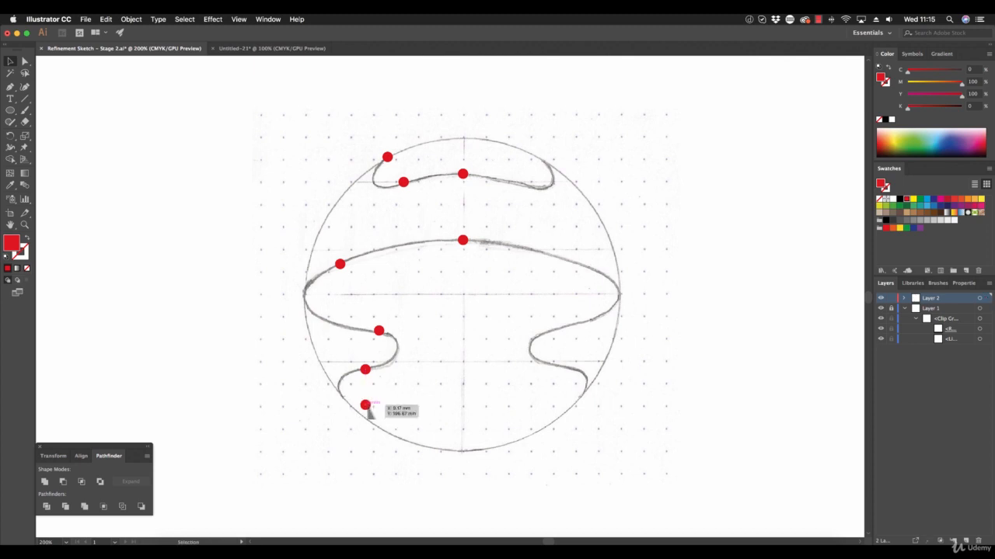
{"action": "left_click_drag", "start_coordinate": [367, 408], "coordinate": [348, 408]}
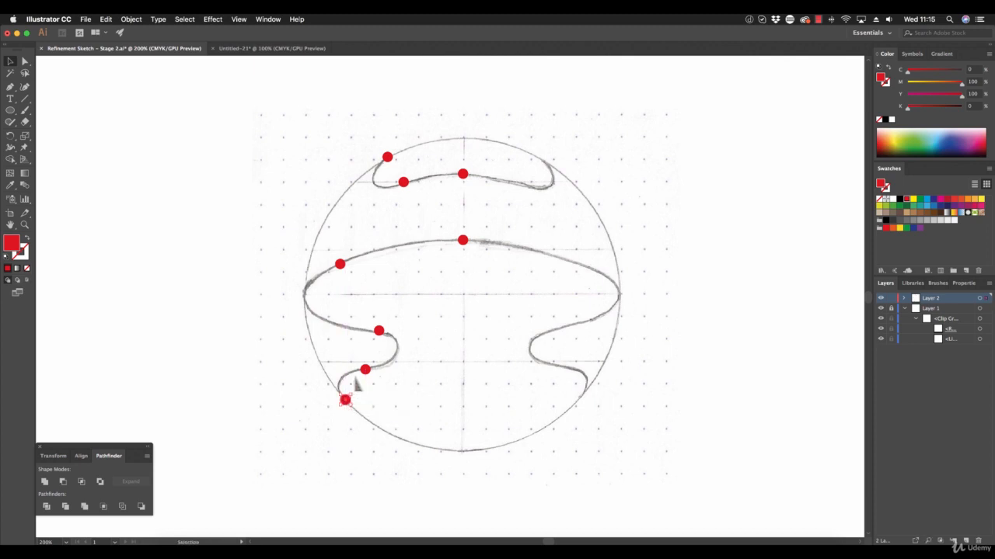